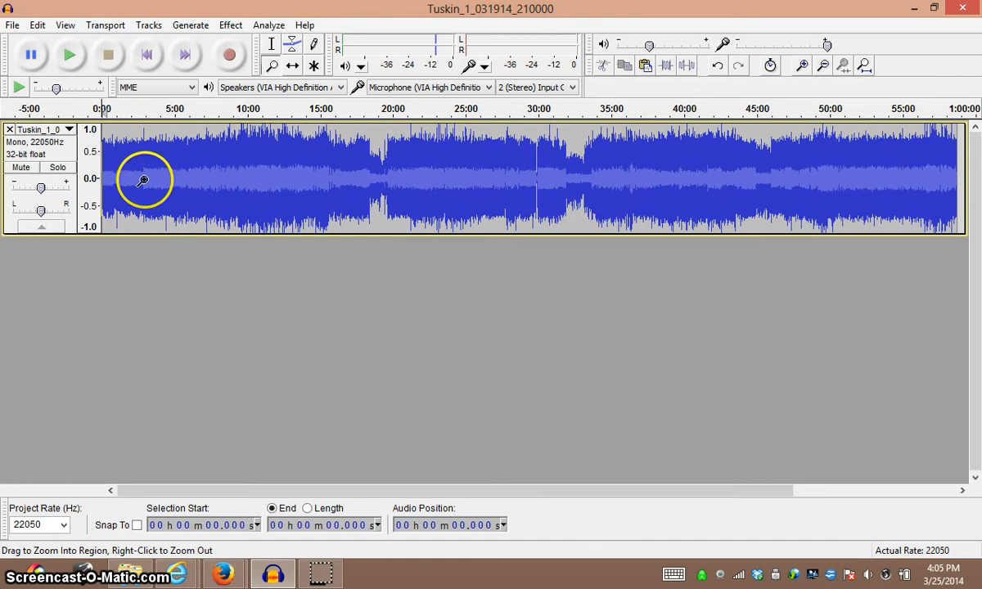
# Add a new label track below the audio track.
pyautogui.click(147, 25)
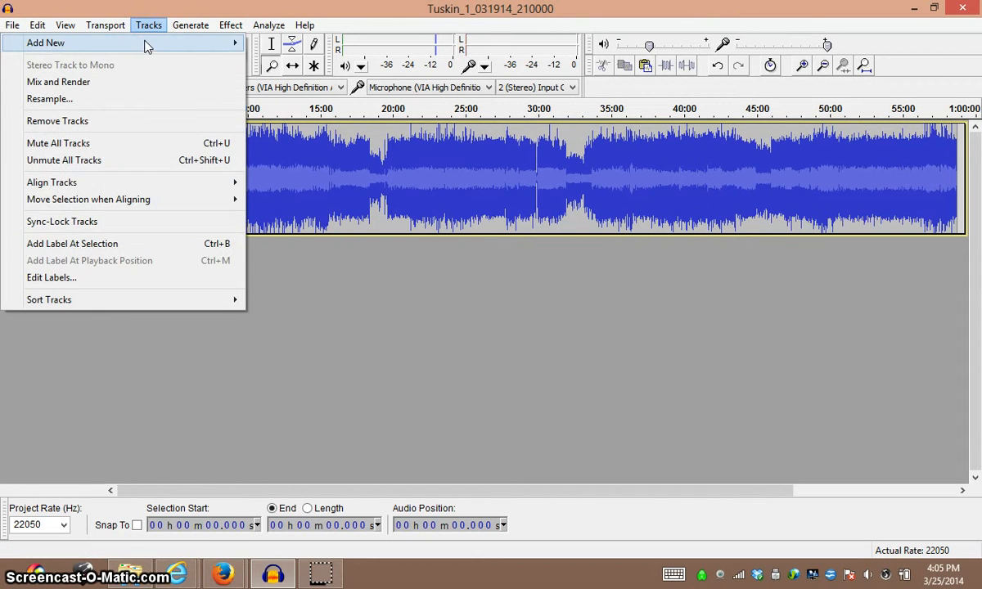
pyautogui.moveTo(147, 49)
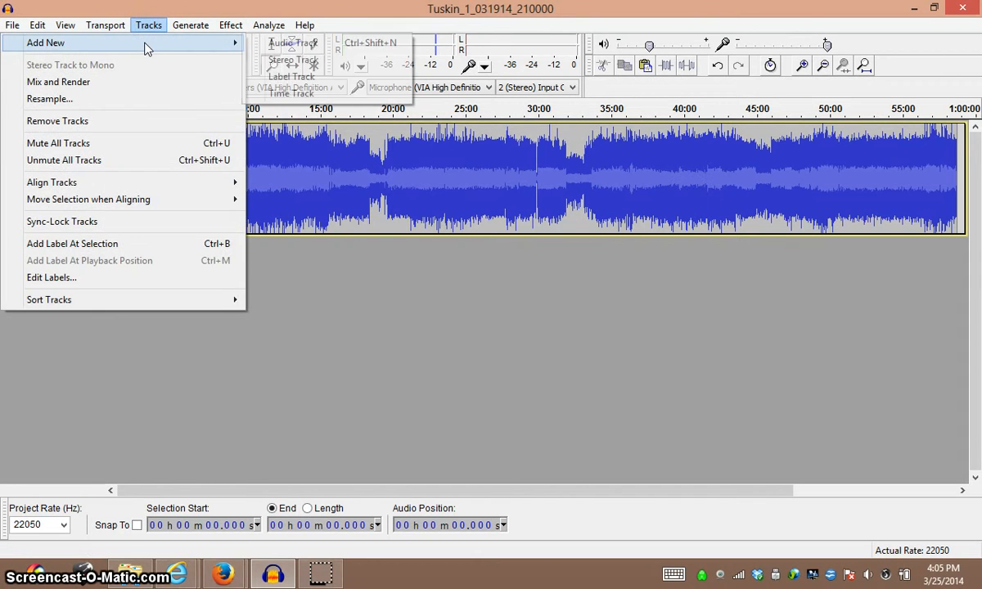
pyautogui.click(348, 77)
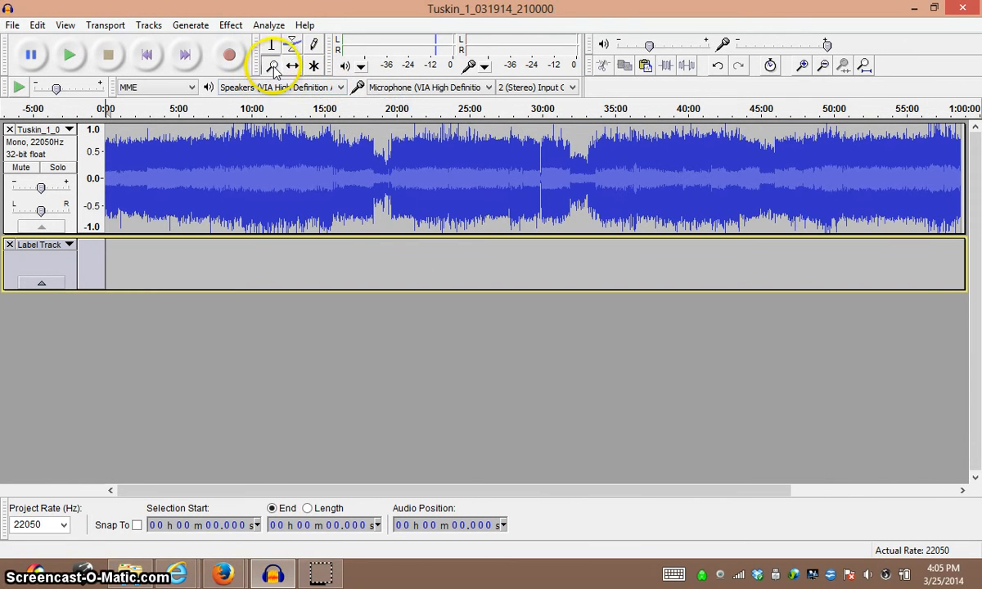
# Play the audio from about 5:49 with the Selection tool to check the silent gap before 6:00.
pyautogui.click(163, 184)
pyautogui.click(151, 190)
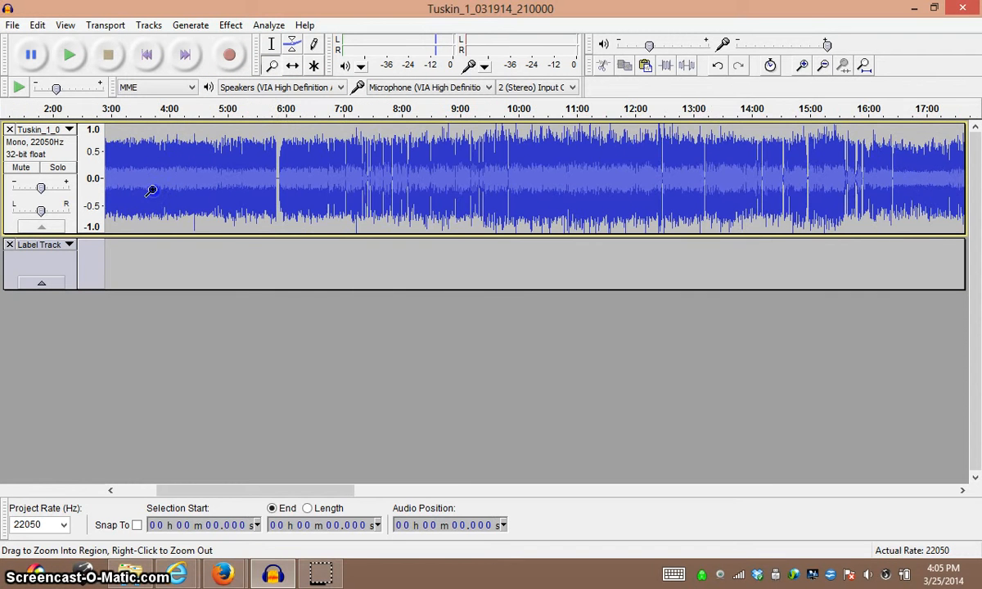
pyautogui.click(152, 191)
pyautogui.click(151, 191)
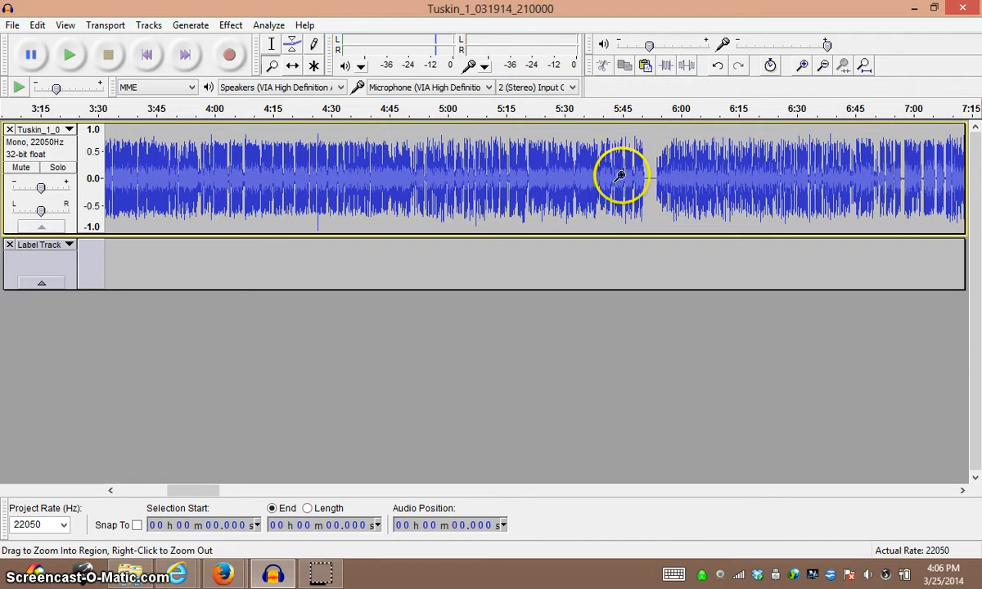
pyautogui.click(273, 45)
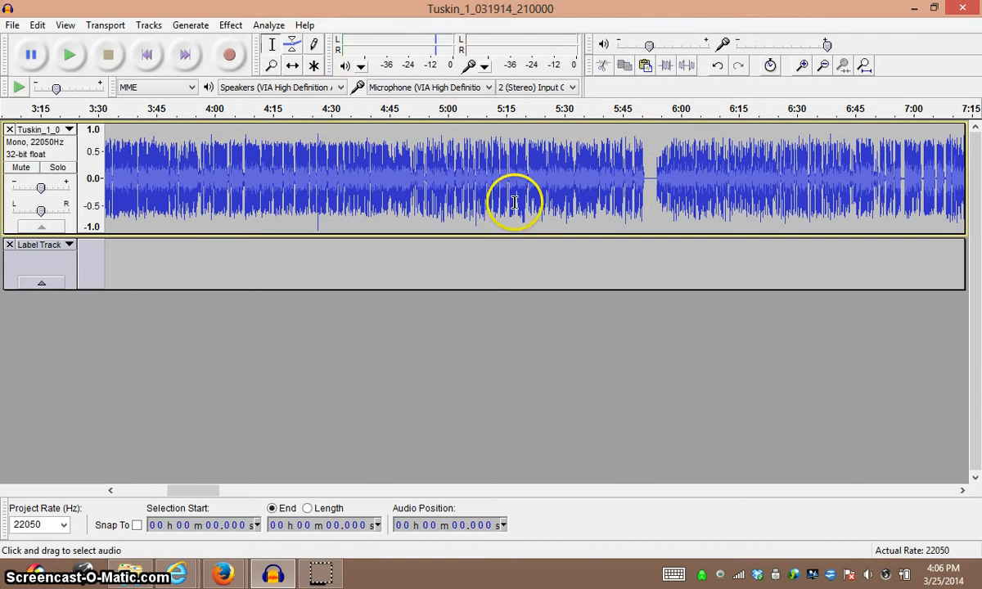
pyautogui.click(621, 178)
pyautogui.click(638, 180)
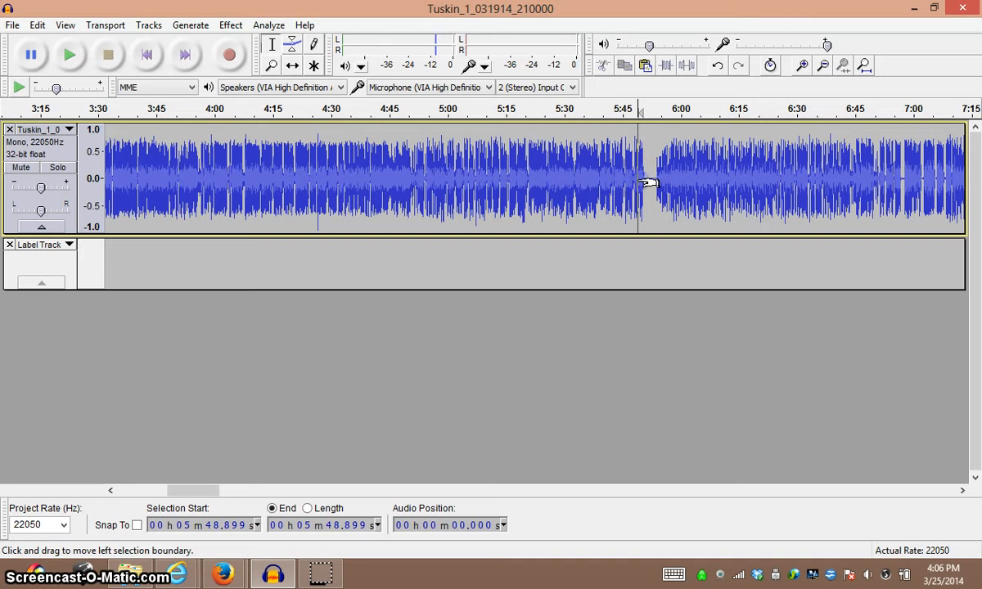
pyautogui.press('space')
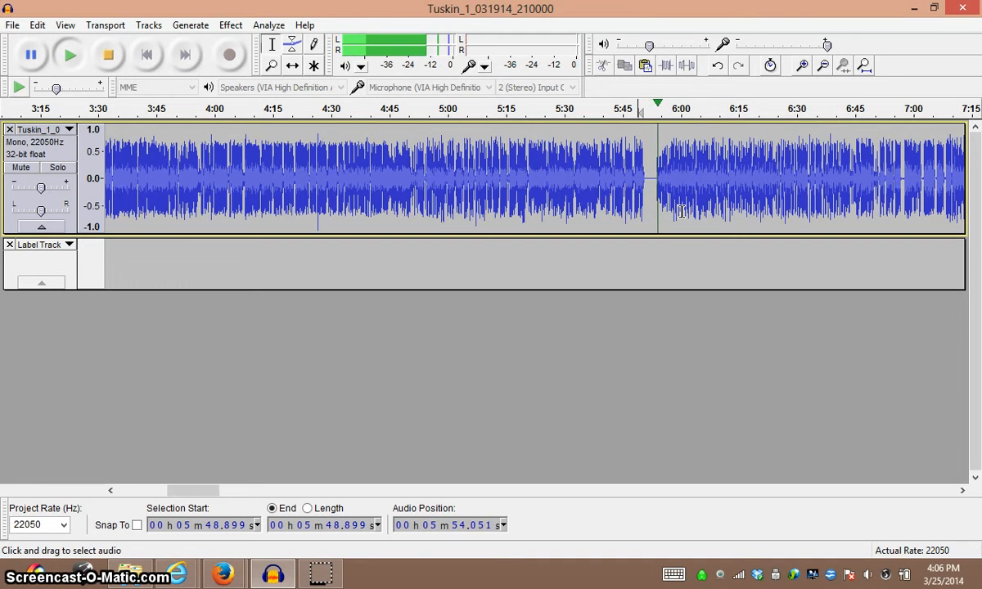
pyautogui.press('space')
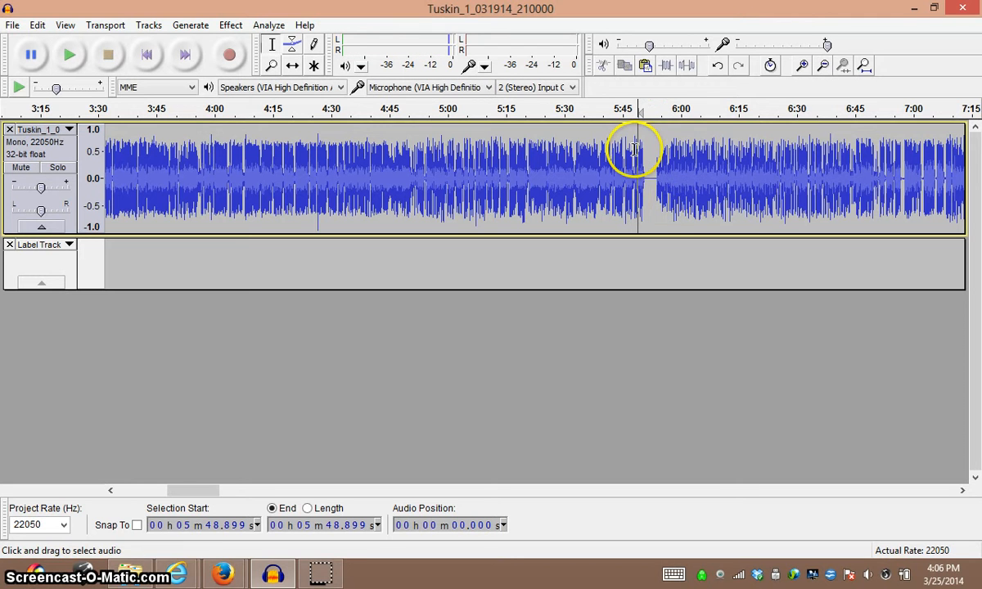
# Add a label in the silent gap at about 5:52 and stretch its start back to about 3:32.
pyautogui.click(650, 168)
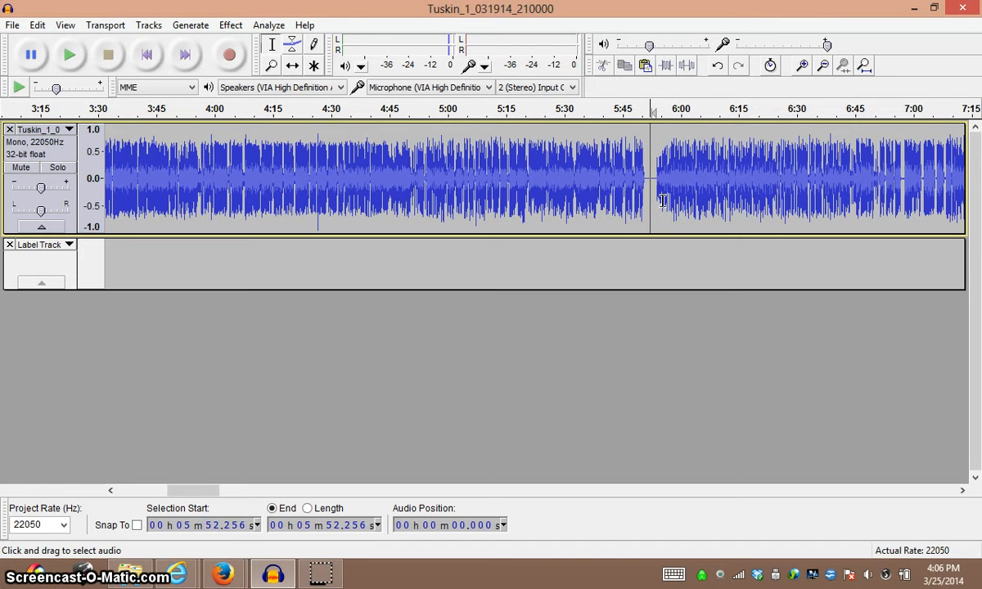
pyautogui.hotkey('ctrl', 'b')
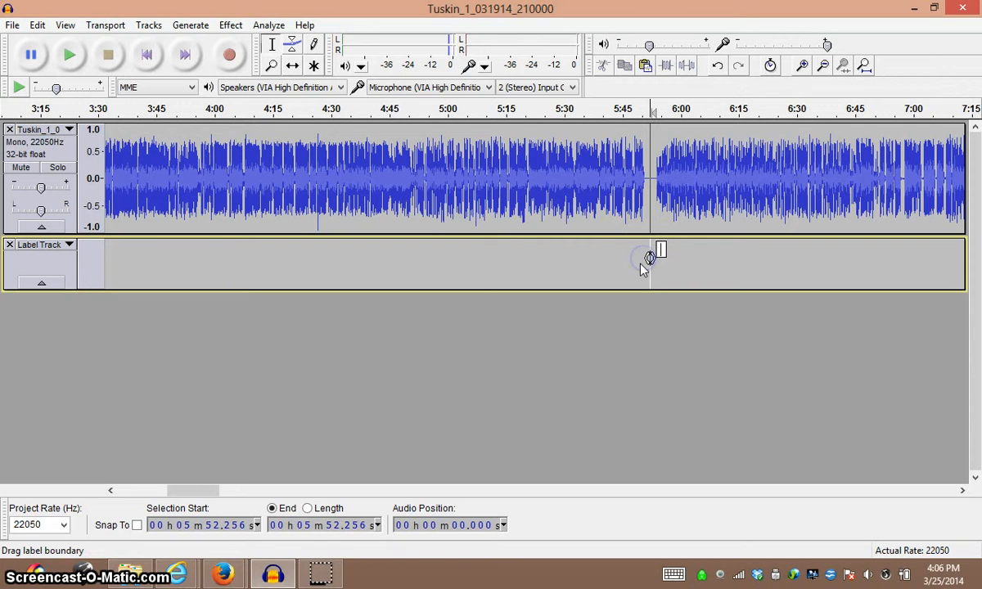
pyautogui.click(649, 258)
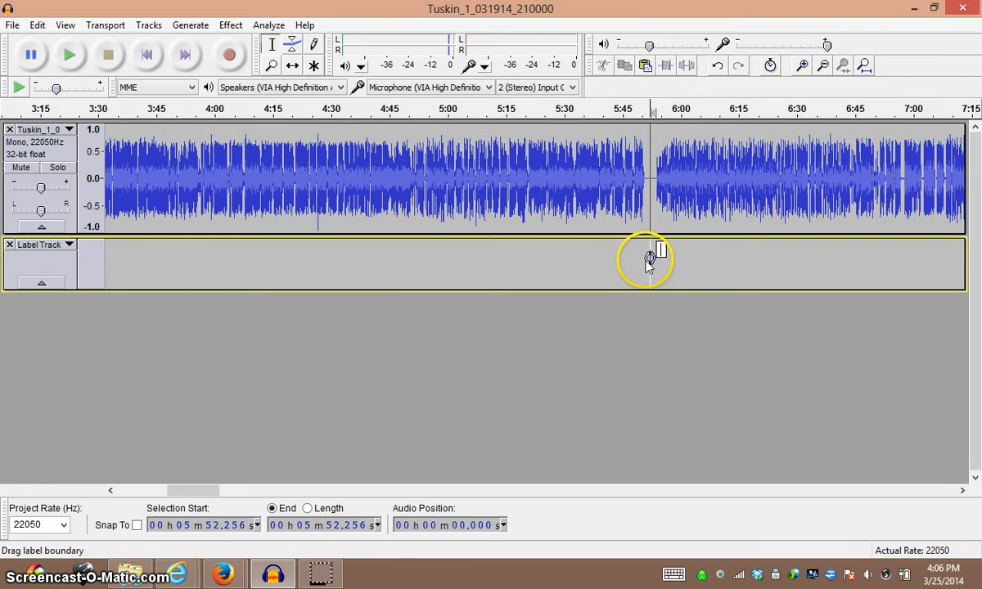
pyautogui.moveTo(649, 259); pyautogui.dragTo(33, 260)
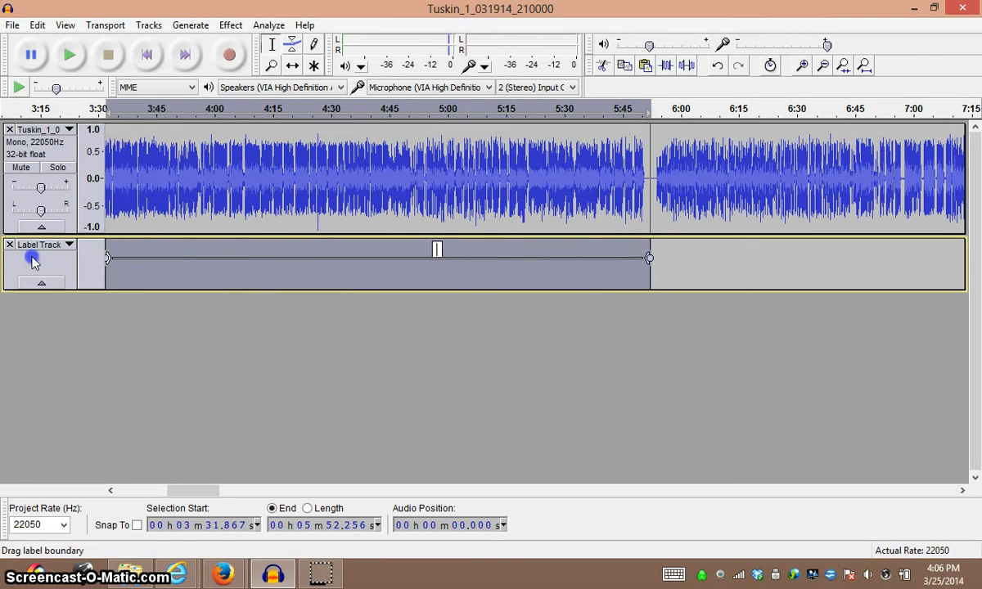
# Delete the mistyped label and add a new one over the same selection, named "Com 1".
pyautogui.click(437, 249)
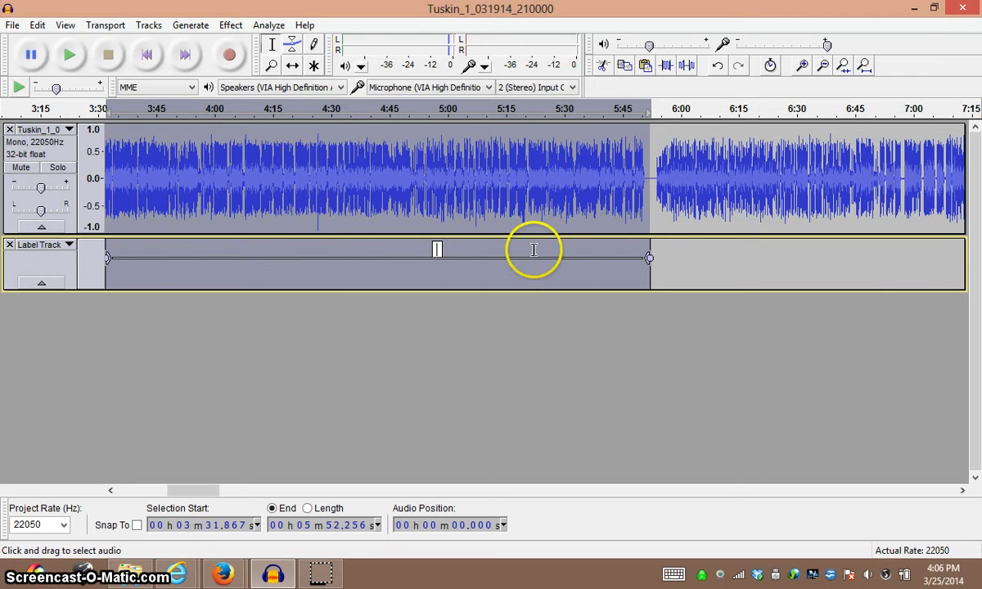
pyautogui.keyDown('shift'); pyautogui.click(438, 249); pyautogui.keyUp('shift')
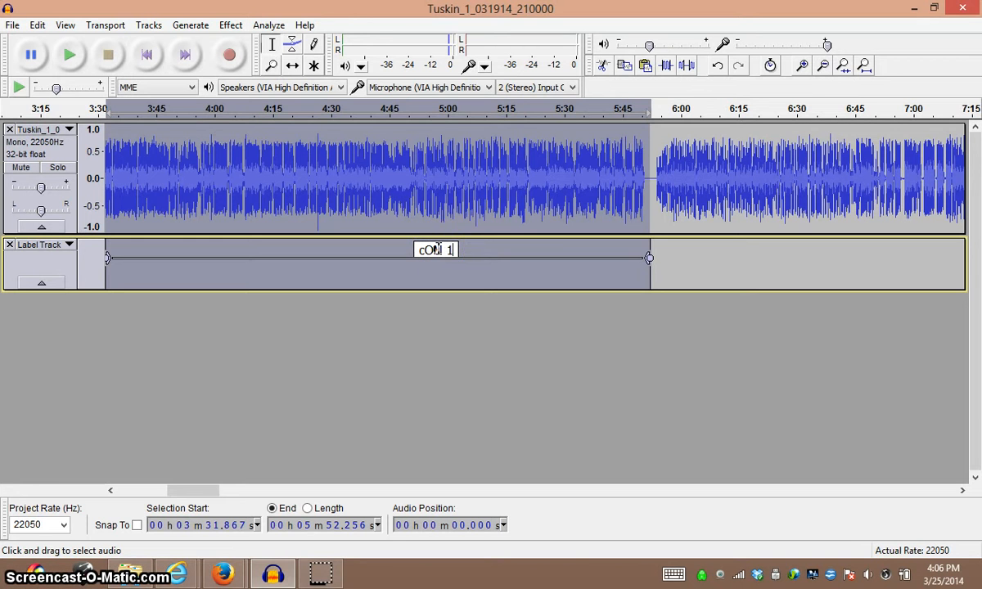
pyautogui.press('BackSpace')
pyautogui.press('BackSpace')
pyautogui.press('BackSpace')
pyautogui.press('BackSpace')
pyautogui.press('BackSpace')
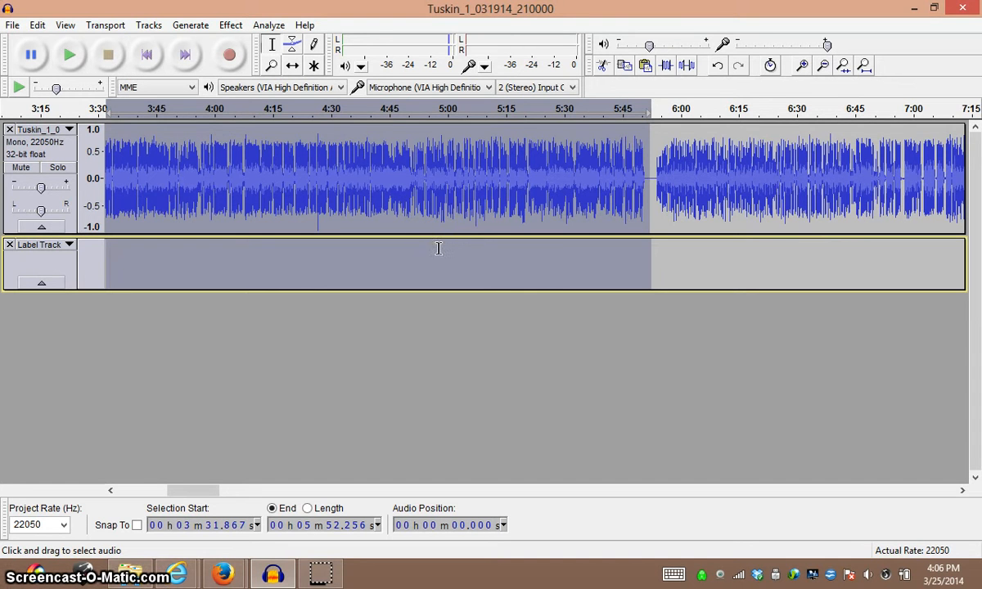
pyautogui.hotkey('ctrl', 'b')
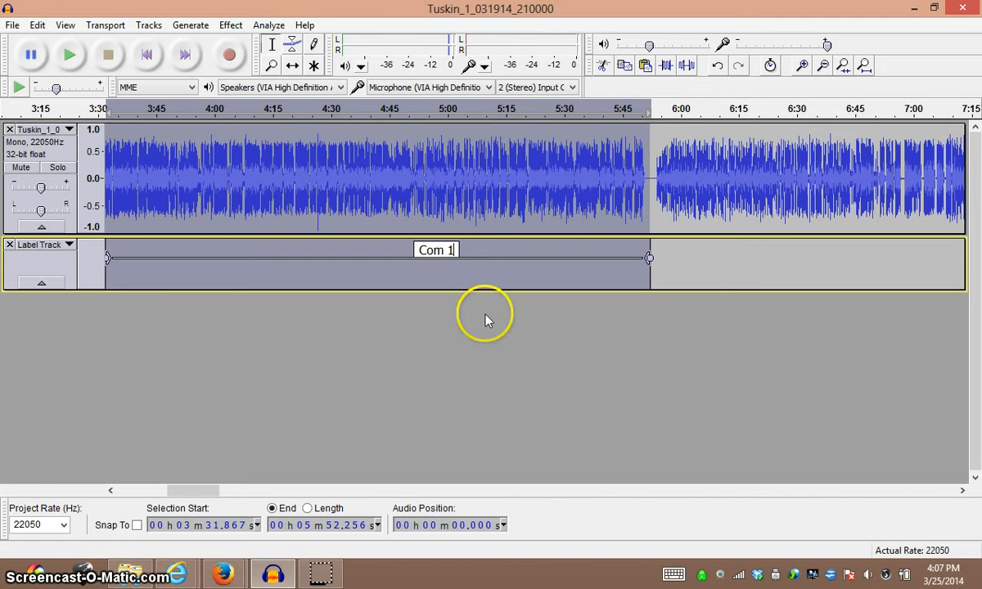
# Play the audio from about 15:52 to check the short gap before 16:00.
pyautogui.moveTo(205, 495); pyautogui.dragTo(348, 488)
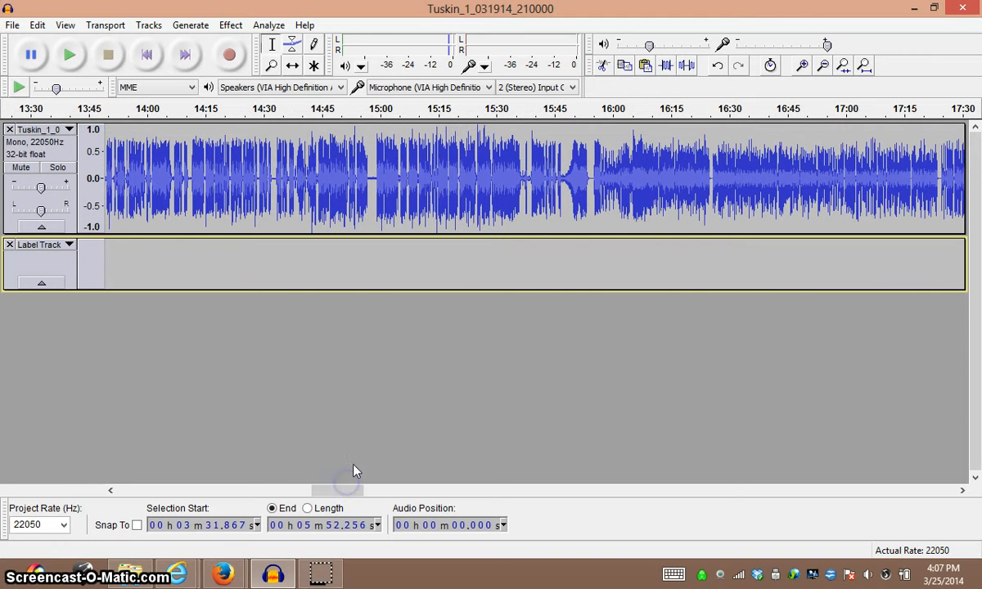
pyautogui.click(586, 180)
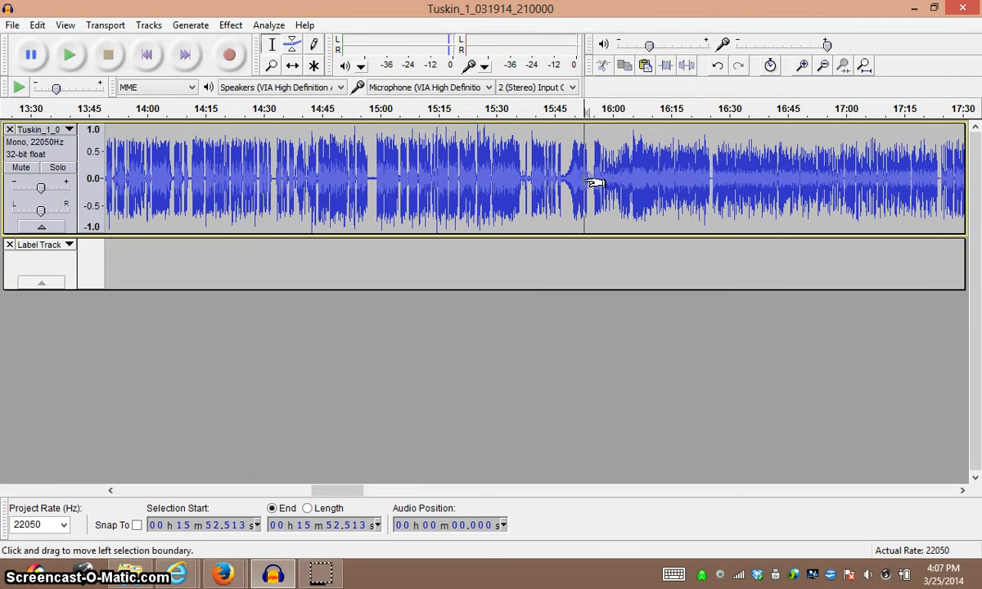
pyautogui.press('space')
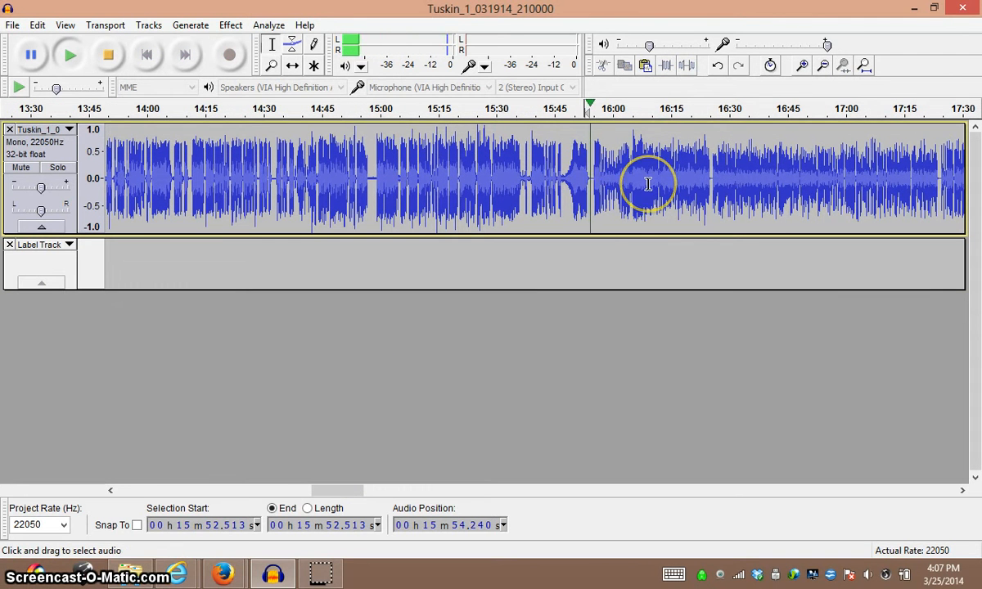
pyautogui.press('space')
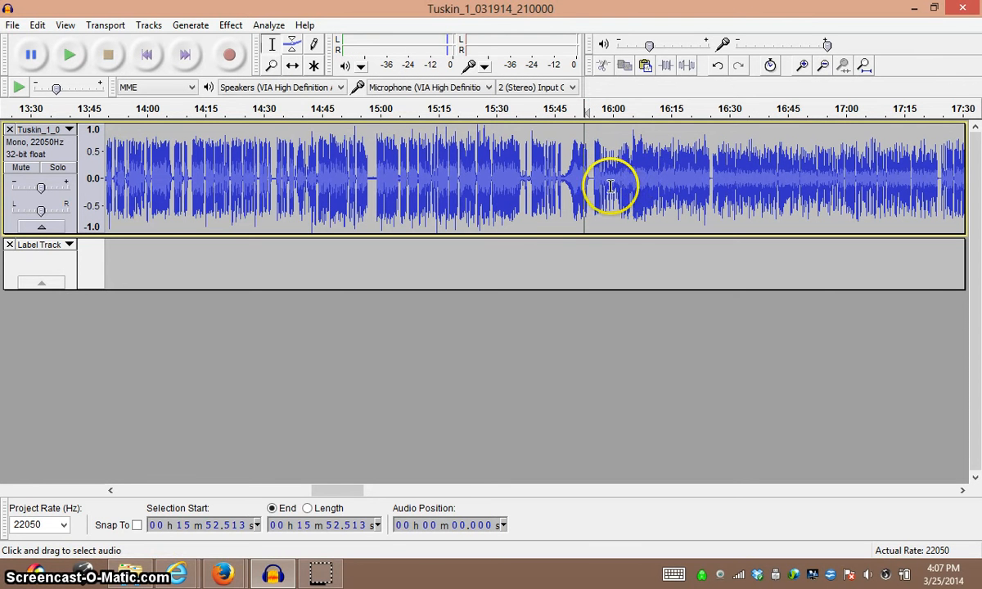
# Add a label in the gap at about 15:54 and stretch its end to about 18:53.
pyautogui.click(590, 185)
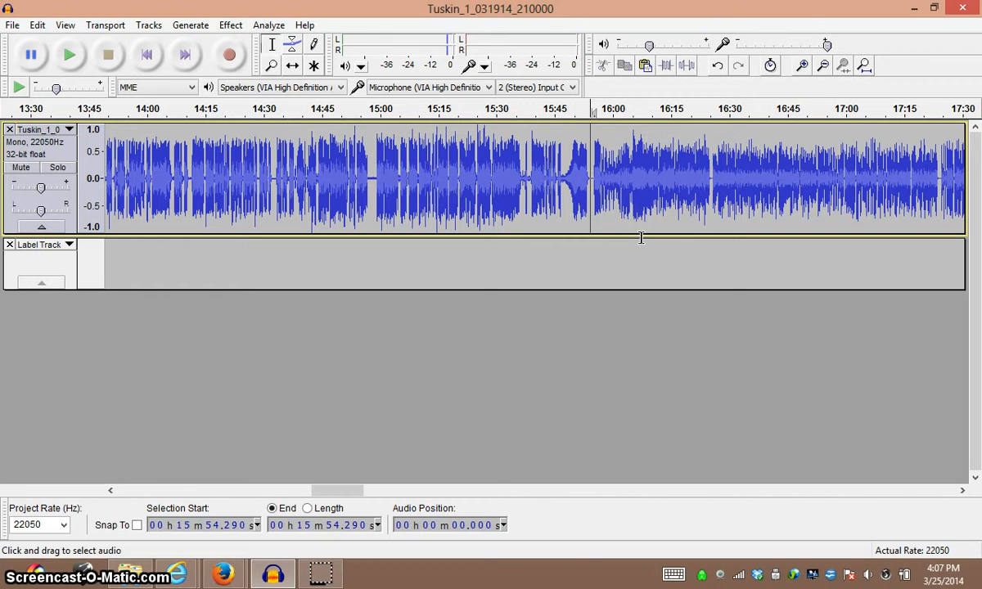
pyautogui.hotkey('ctrl', 'b')
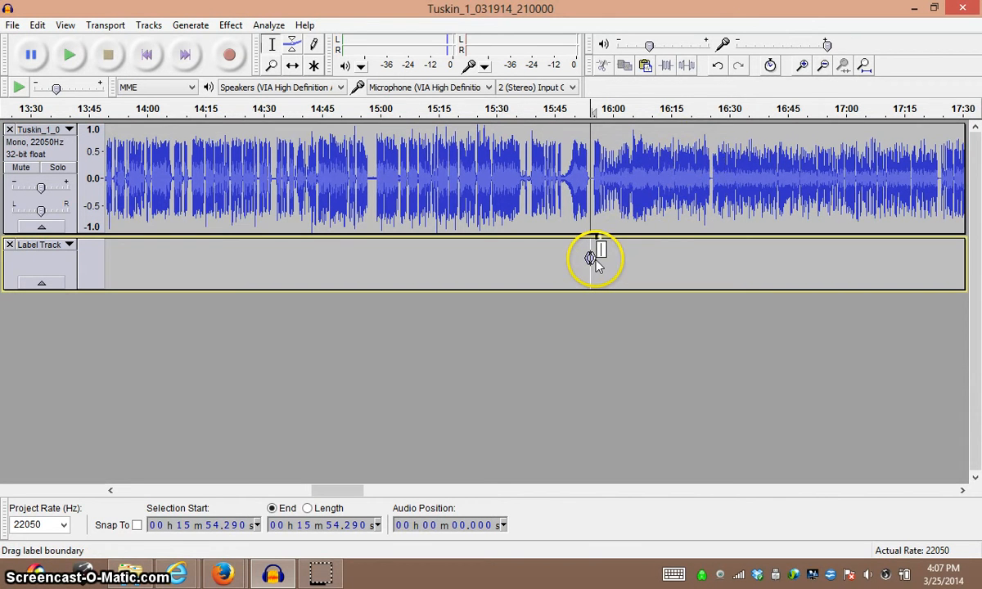
pyautogui.moveTo(601, 259); pyautogui.dragTo(977, 286)
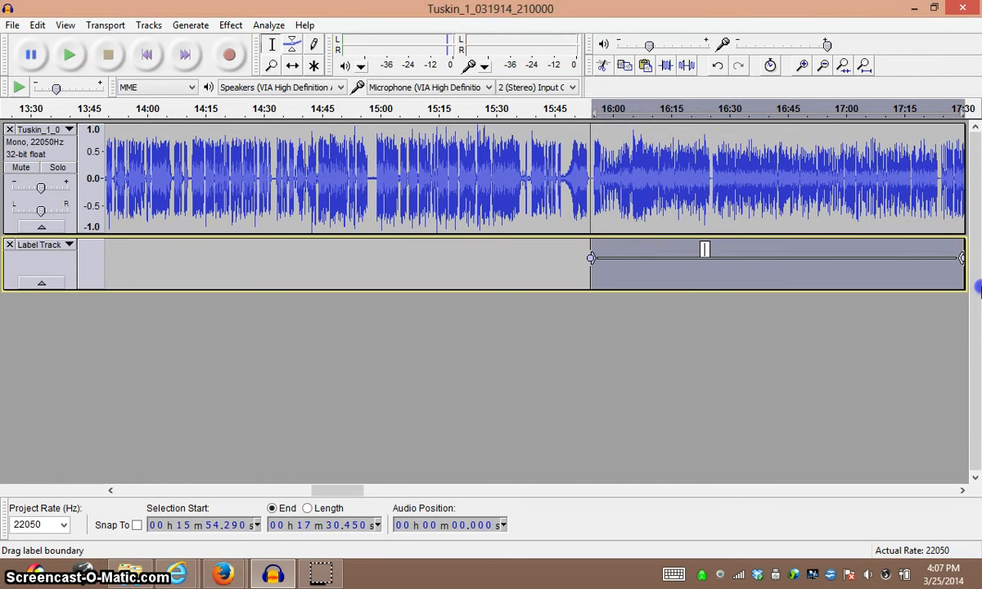
pyautogui.moveTo(351, 489); pyautogui.dragTo(376, 490)
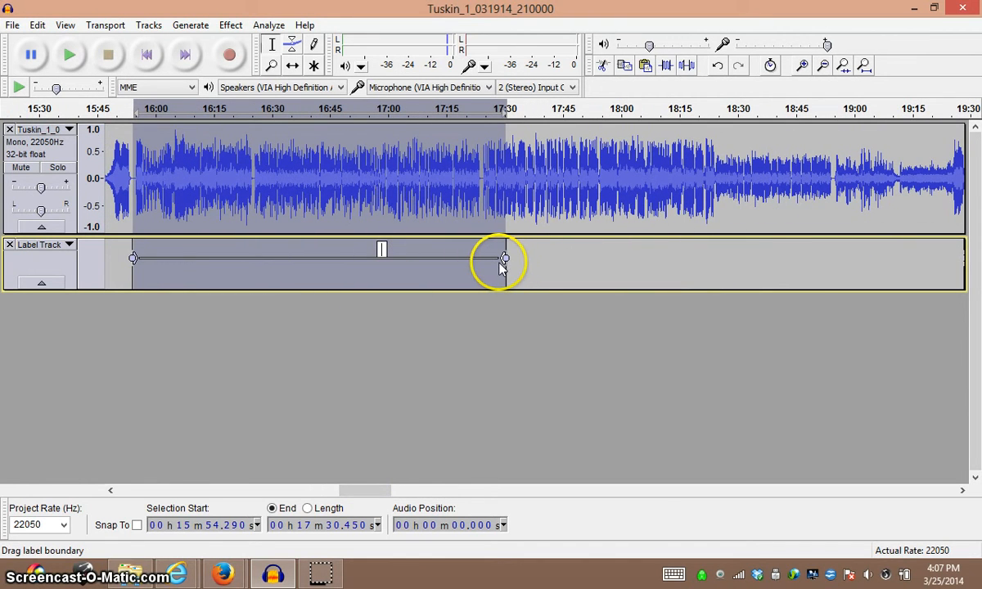
pyautogui.moveTo(501, 266); pyautogui.dragTo(823, 277)
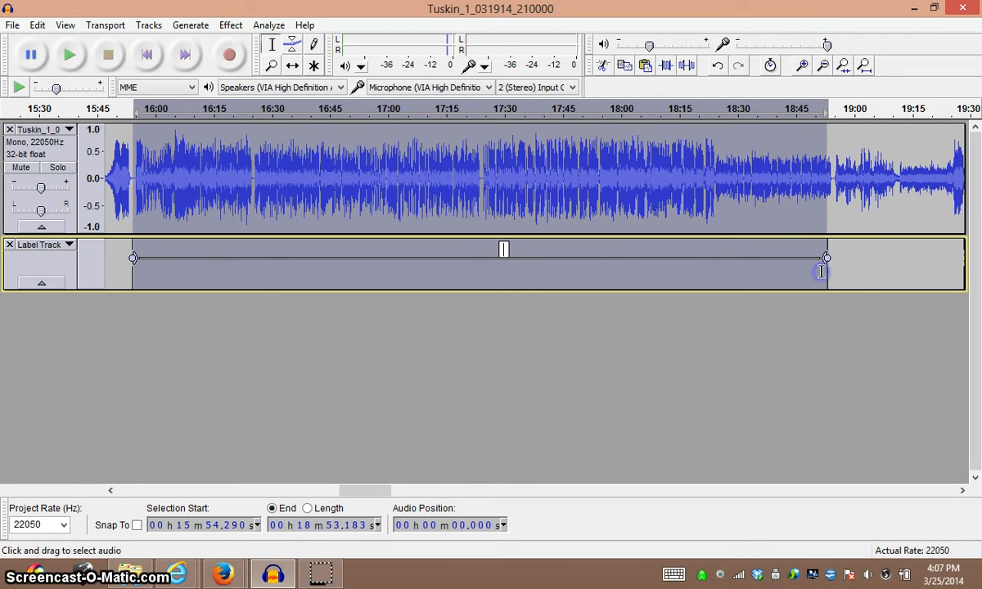
# Play the audio from about 18:55 and move the new label's end boundary to about 18:54.
pyautogui.click(836, 180)
pyautogui.press('space')
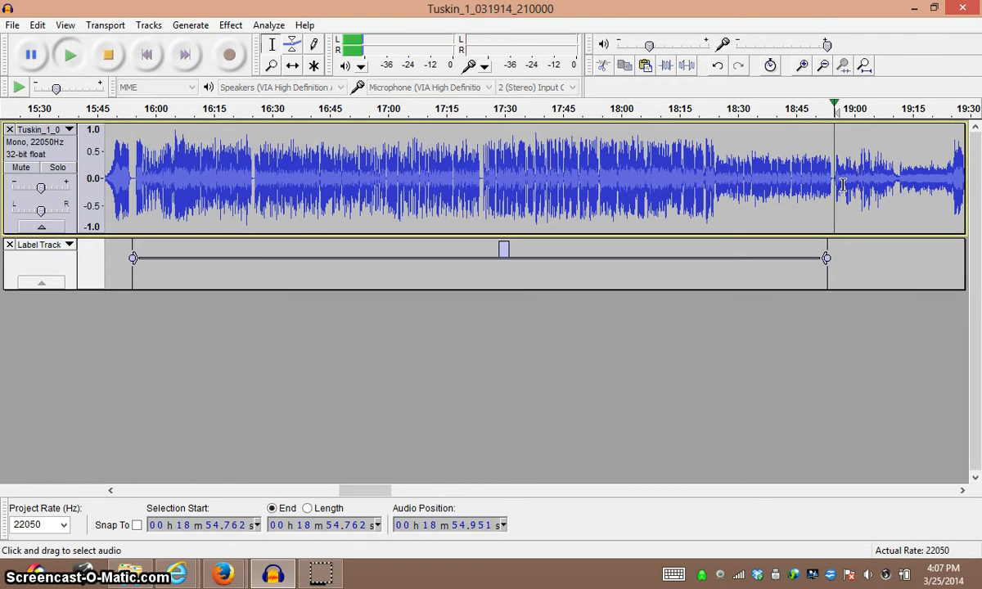
pyautogui.click(835, 238)
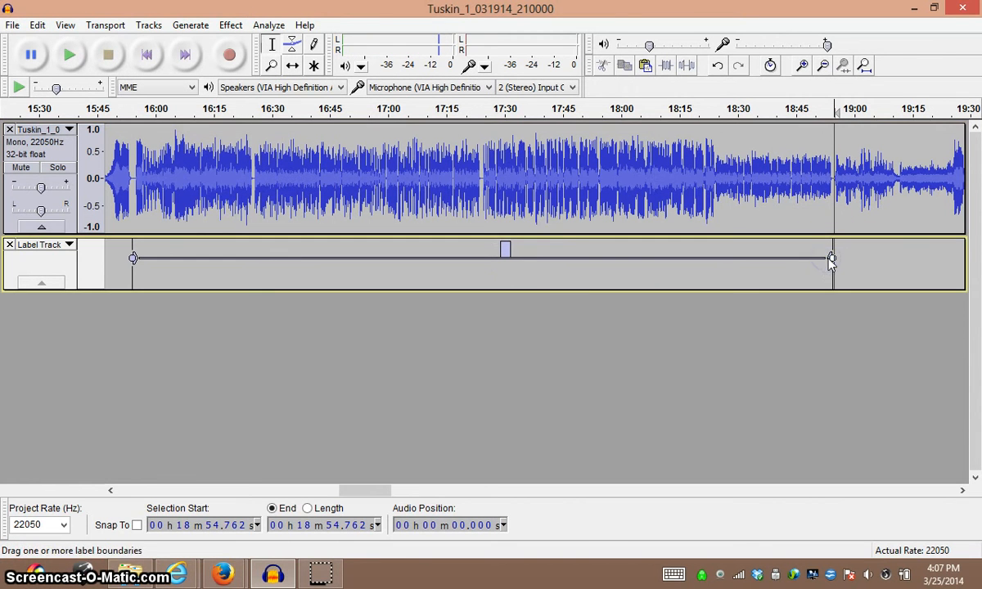
# Name the label spanning 15:54 to 18:54 "Com 2" and deselect it.
pyautogui.click(508, 249)
pyautogui.click(565, 247)
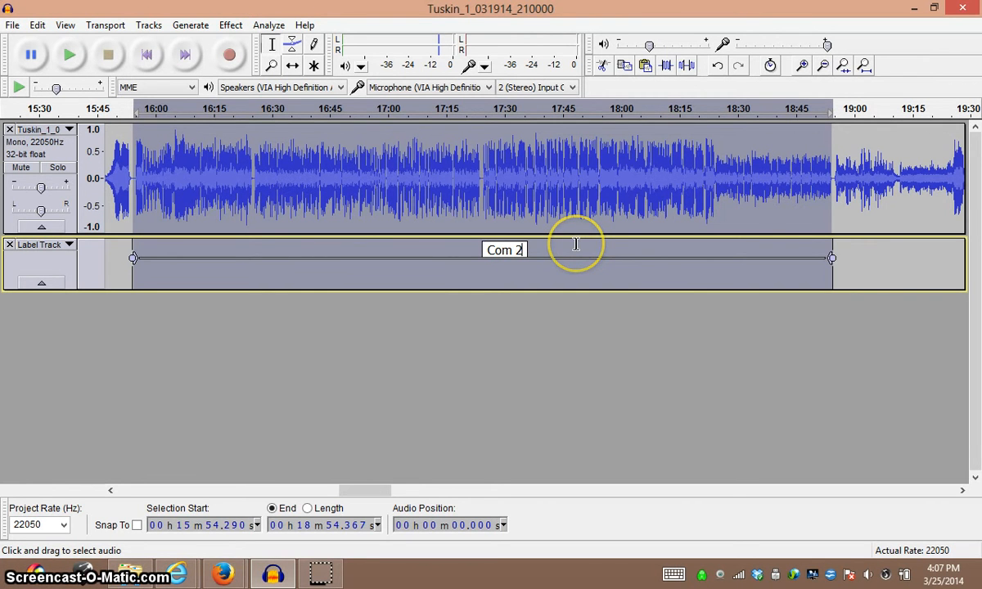
pyautogui.click(874, 263)
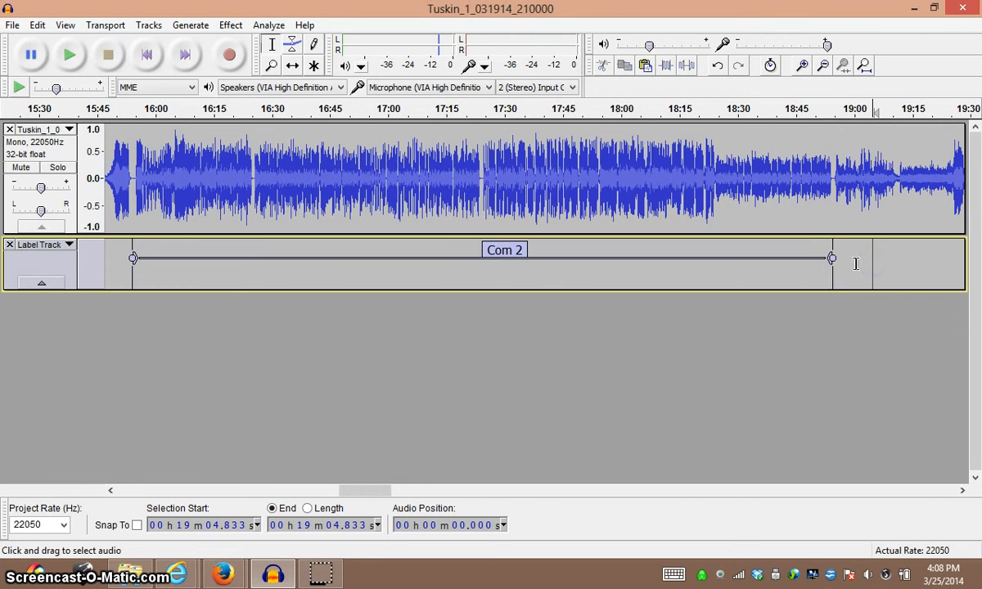
# Select the audio range covered by the "Com 2" label.
pyautogui.click(833, 259)
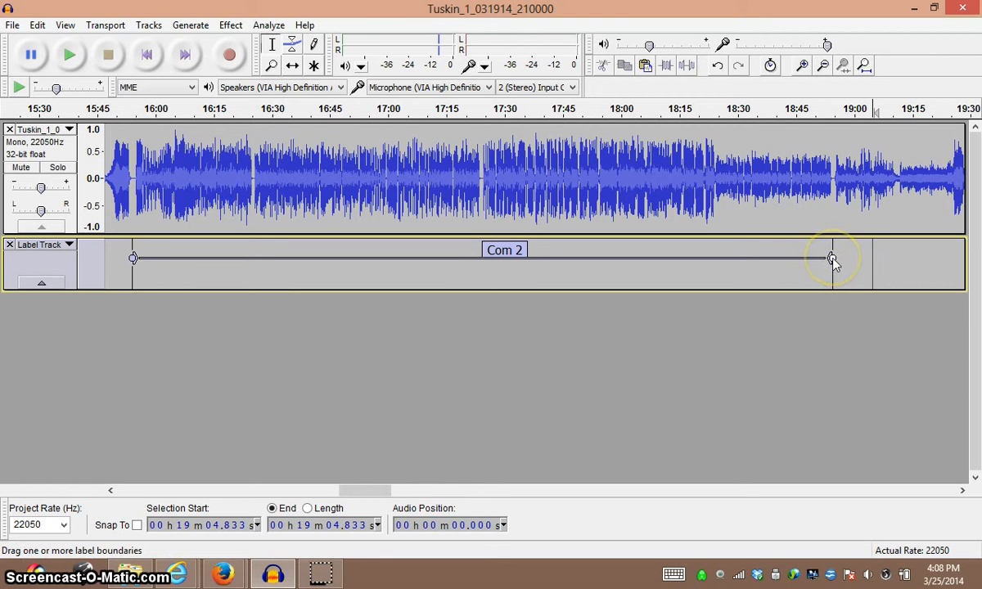
pyautogui.moveTo(831, 261)
pyautogui.mouseDown()
pyautogui.moveTo(850, 260)
pyautogui.moveTo(832, 262)
pyautogui.mouseUp()
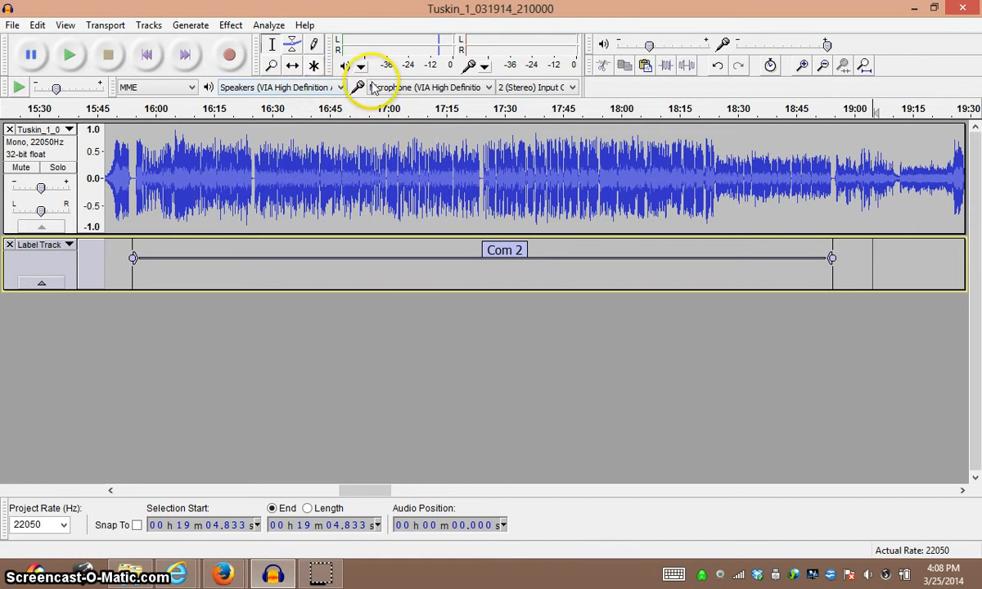
pyautogui.click(489, 190)
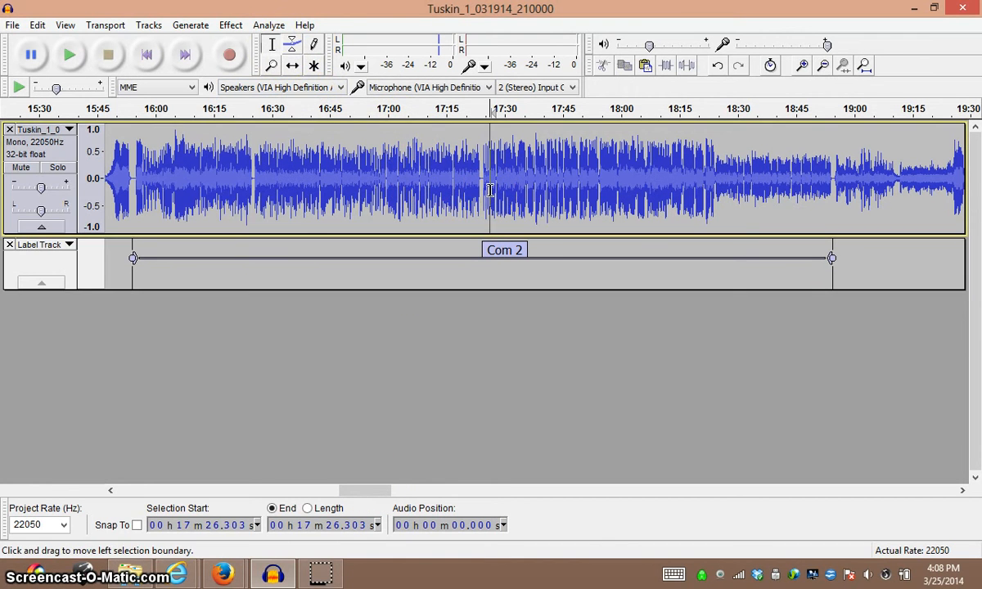
pyautogui.click(507, 247)
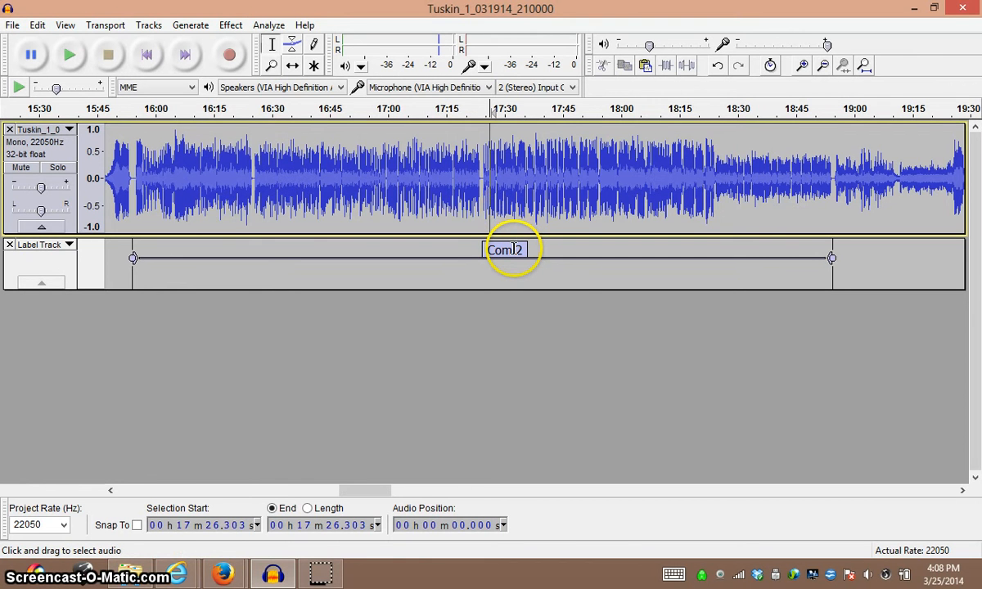
pyautogui.click(512, 250)
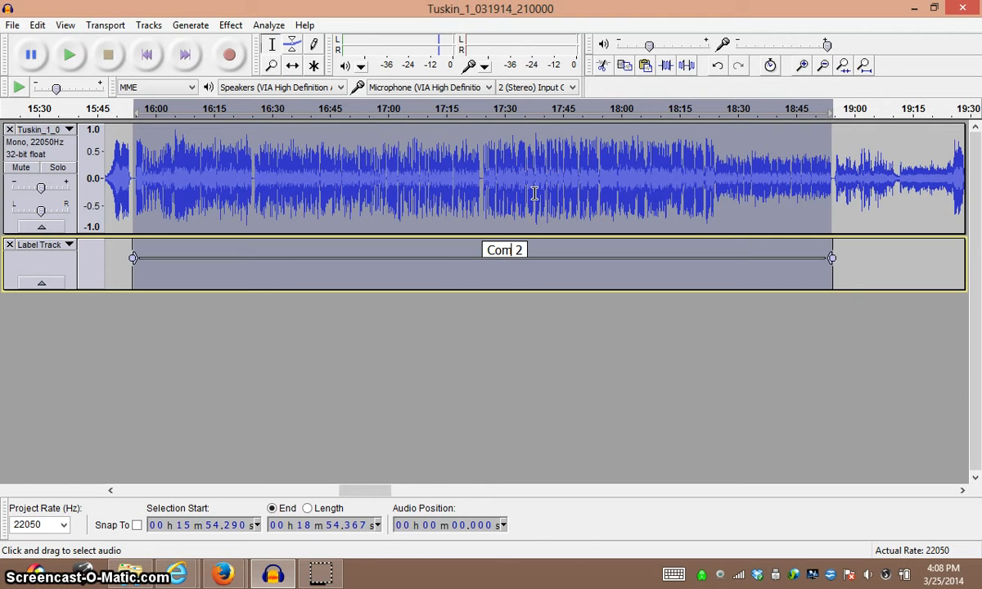
# Delete the selected "Com 2" range from the audio and play the join from about 15:51.
pyautogui.press('Delete')
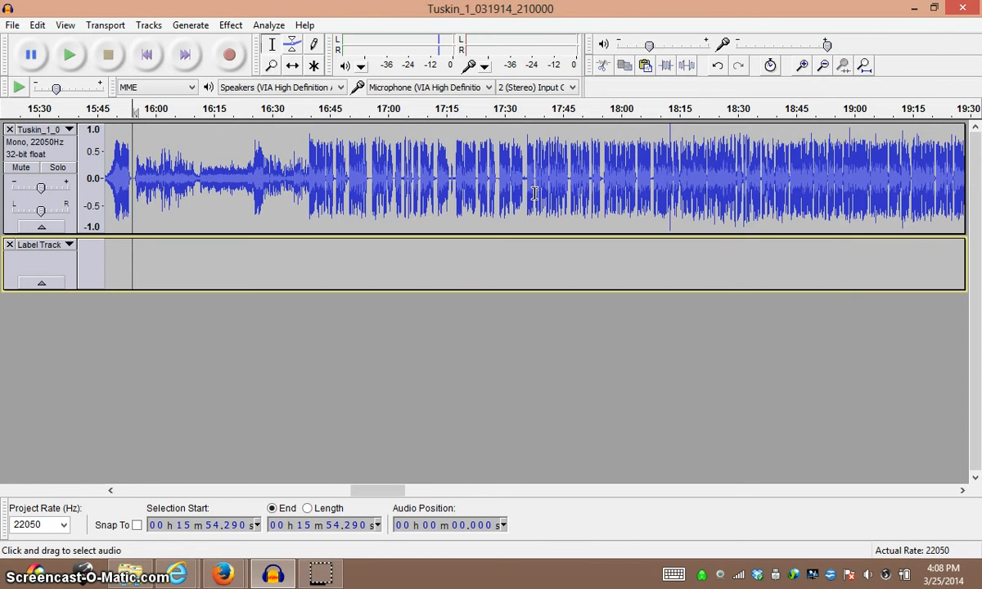
pyautogui.click(122, 192)
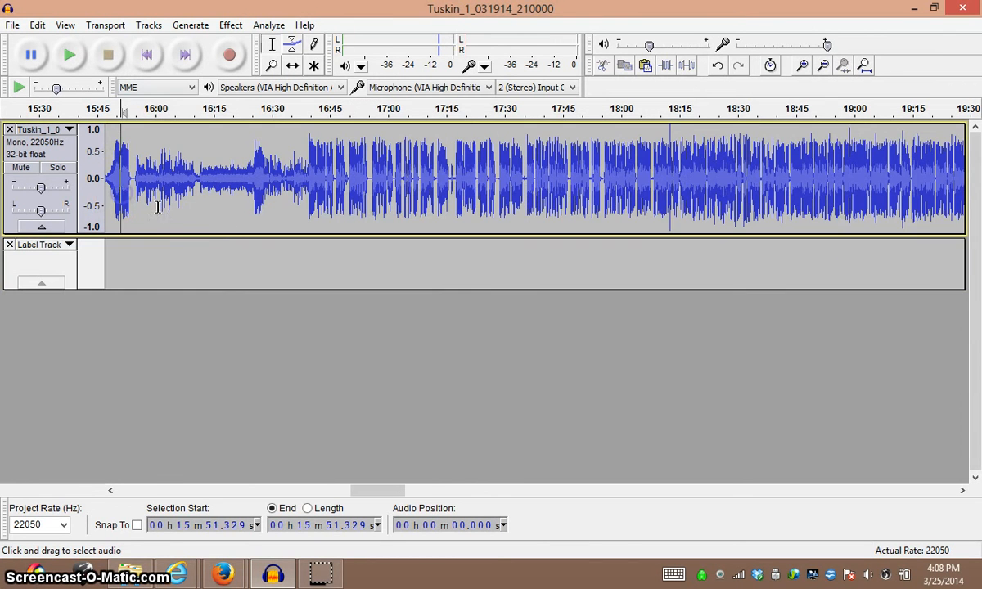
pyautogui.press('space')
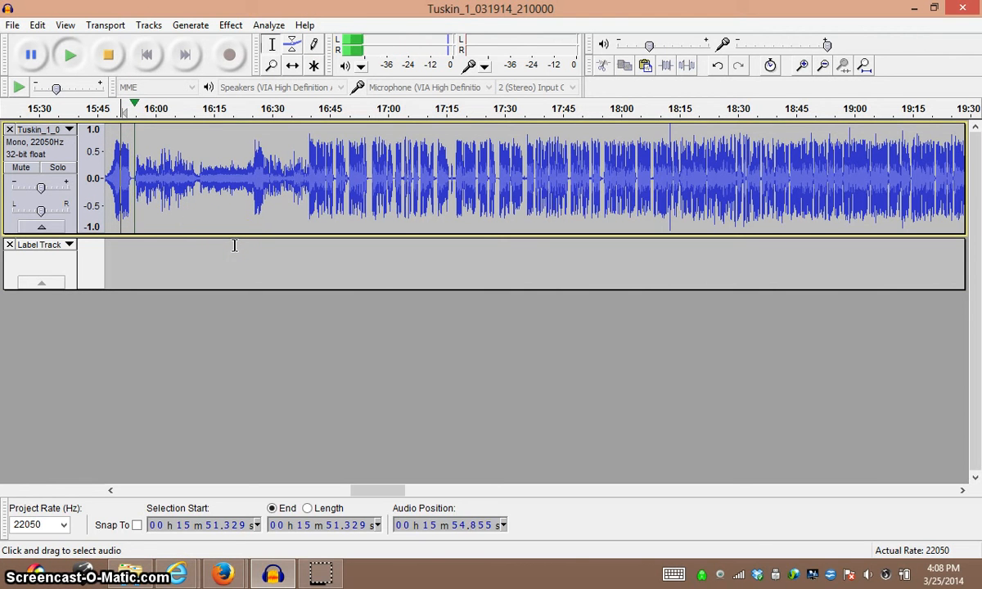
pyautogui.press('space')
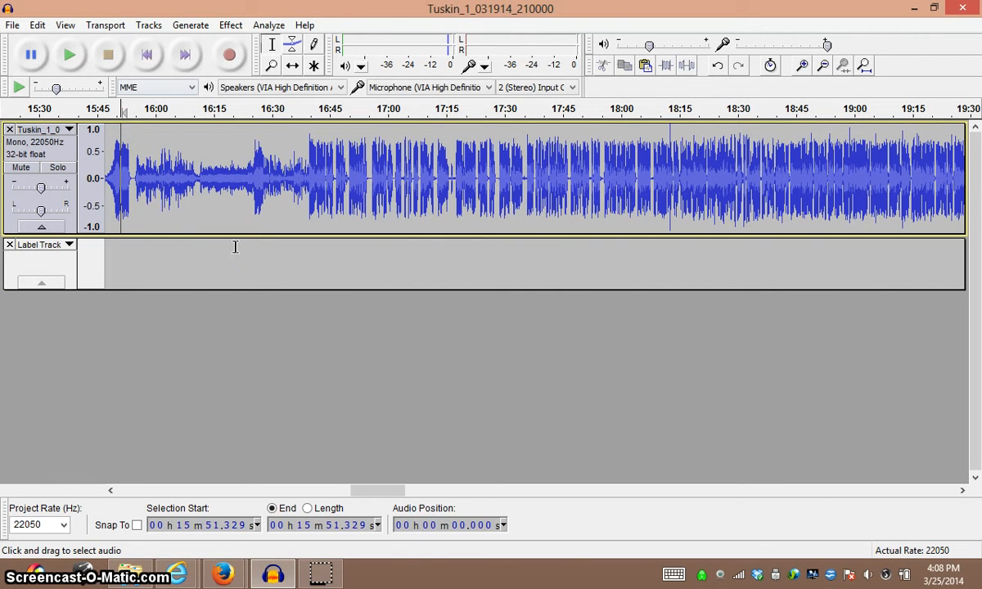
# Undo the deletion of the "Com 2" range.
pyautogui.click(38, 25)
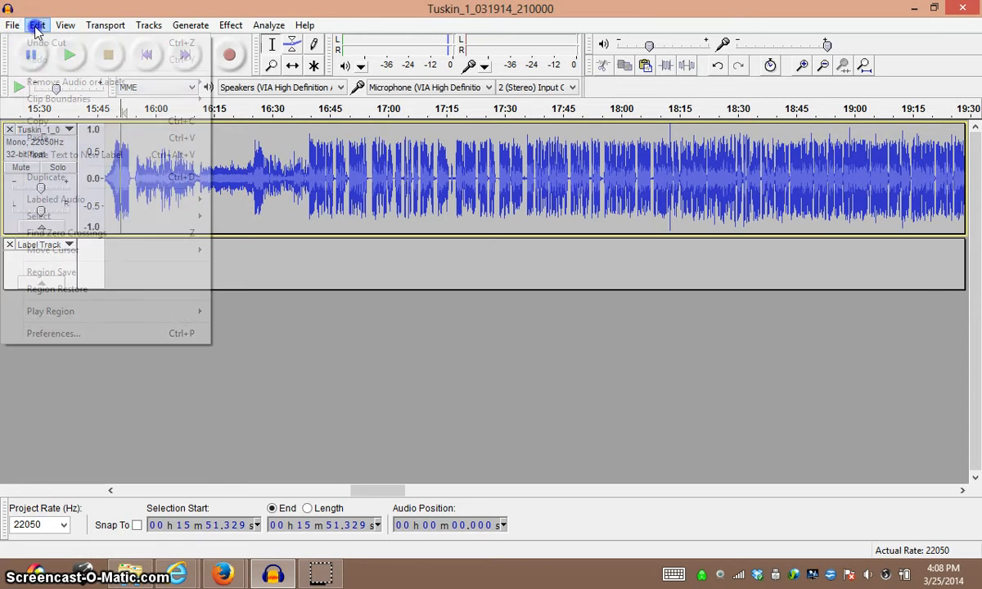
pyautogui.click(41, 37)
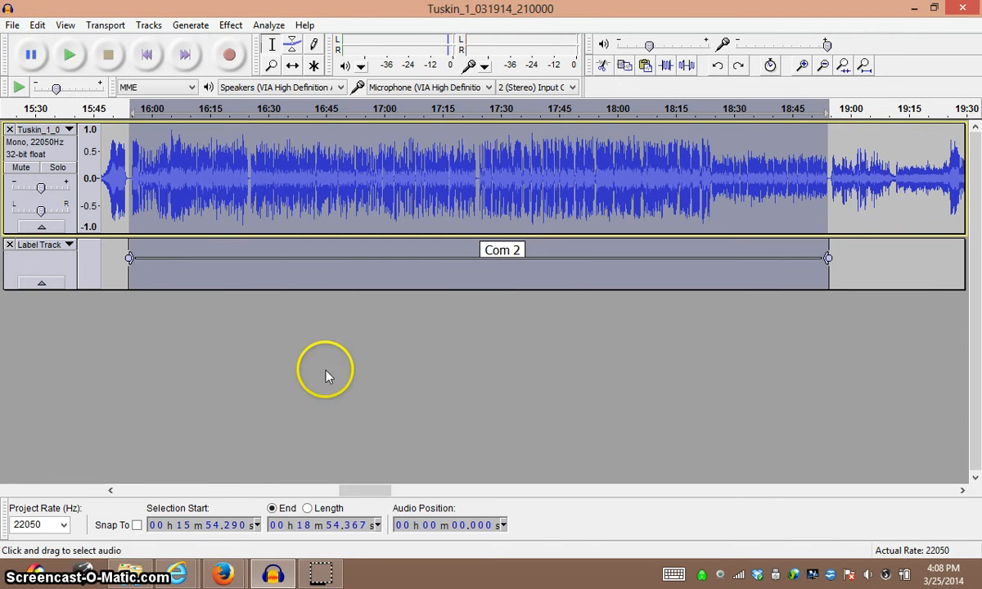
# Export the labels as a .txt file named "Label Track" in the Audacity projects folder.
pyautogui.click(271, 69)
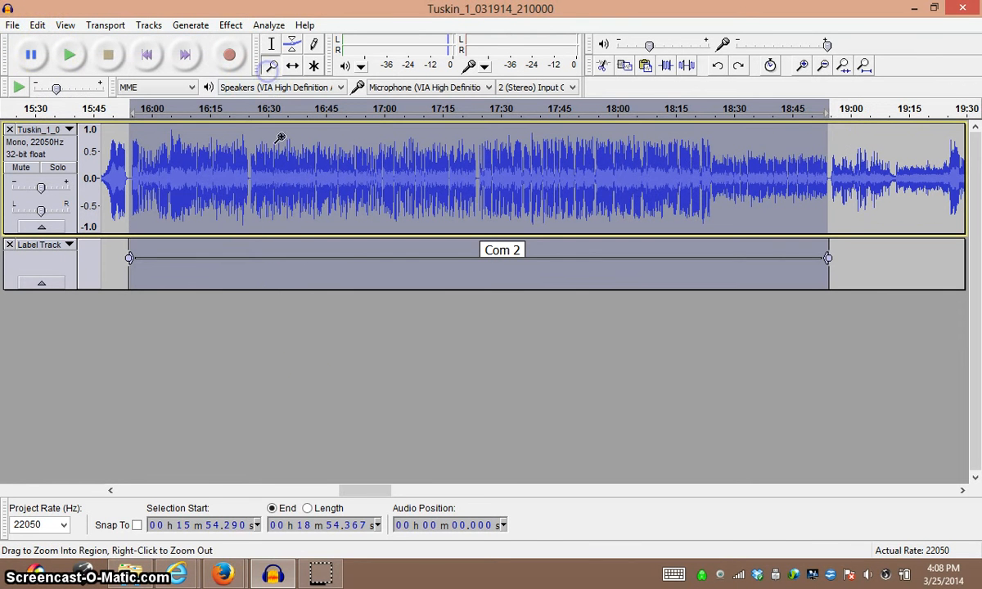
pyautogui.rightClick(312, 189)
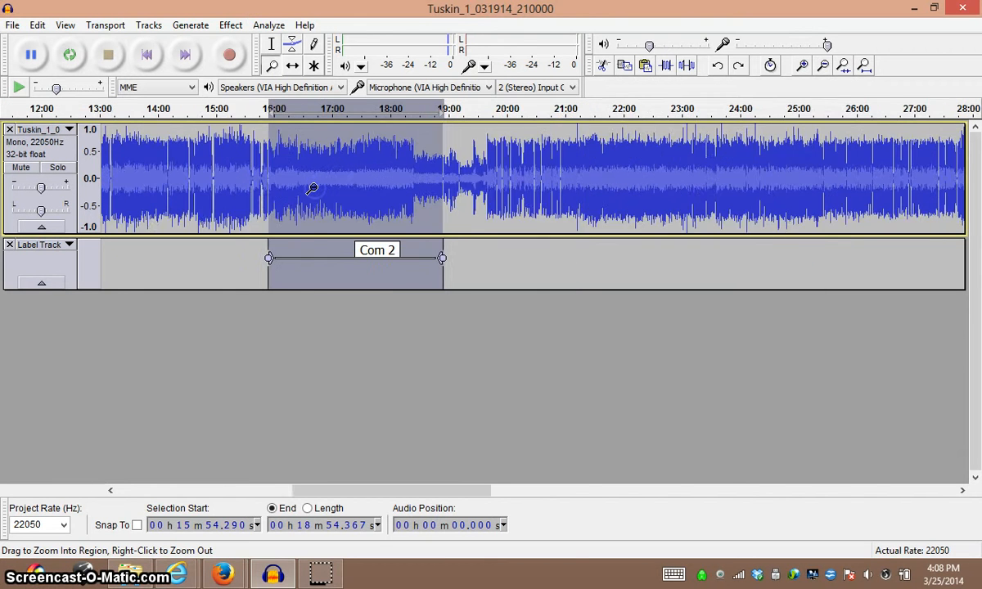
pyautogui.rightClick(311, 189)
pyautogui.rightClick(312, 189)
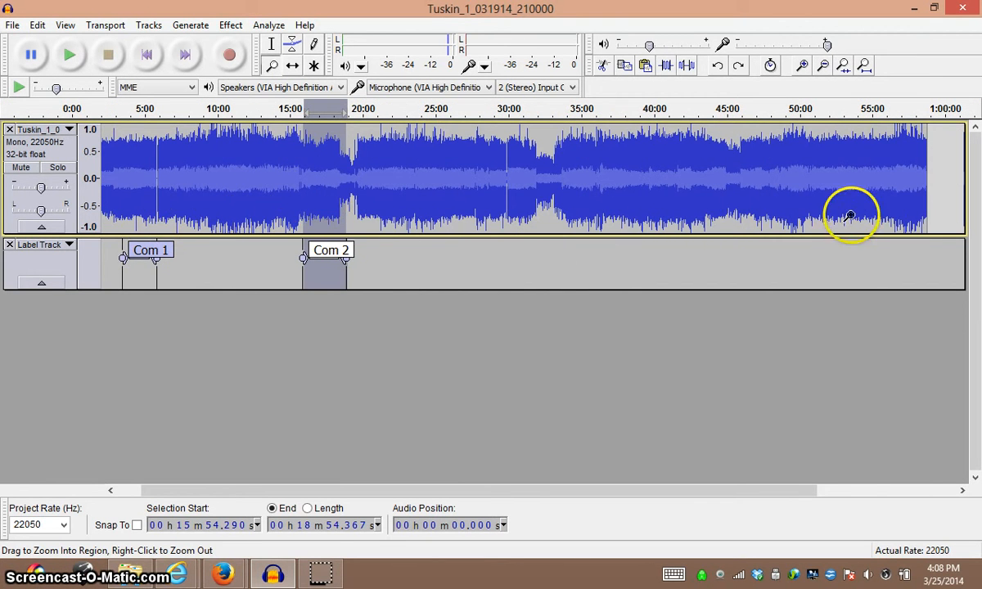
pyautogui.click(11, 25)
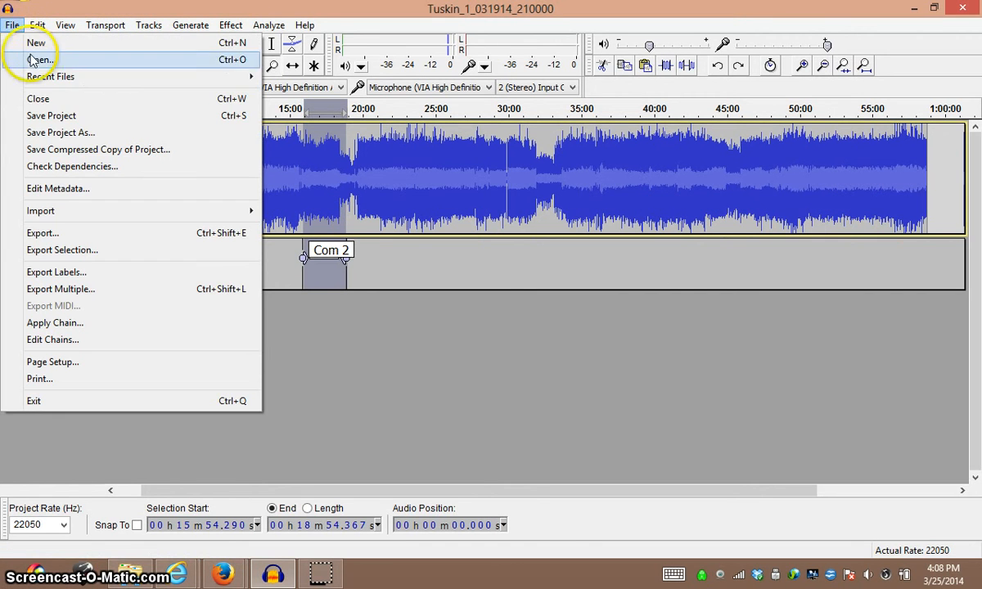
pyautogui.click(50, 274)
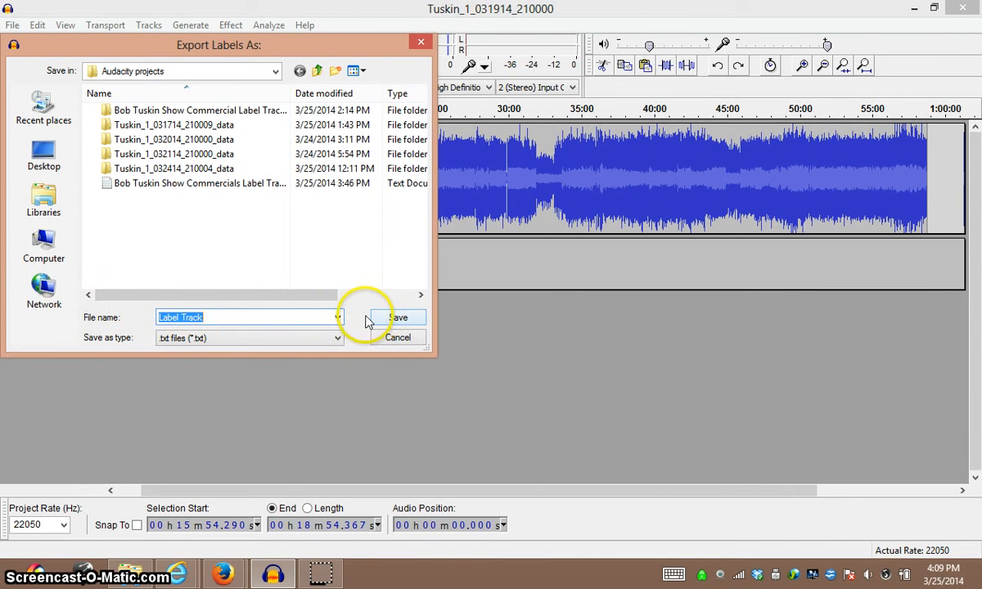
pyautogui.click(393, 320)
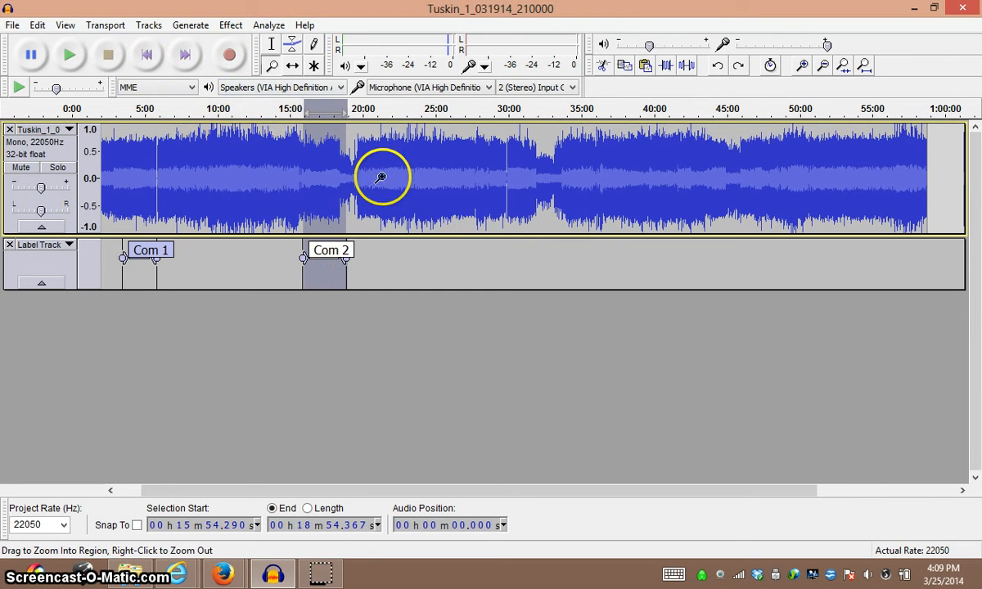
# Shift the whole "Com 2" label slightly later so it spans about 15:55.5 to 18:55.6.
pyautogui.doubleClick(324, 190)
pyautogui.click(326, 191)
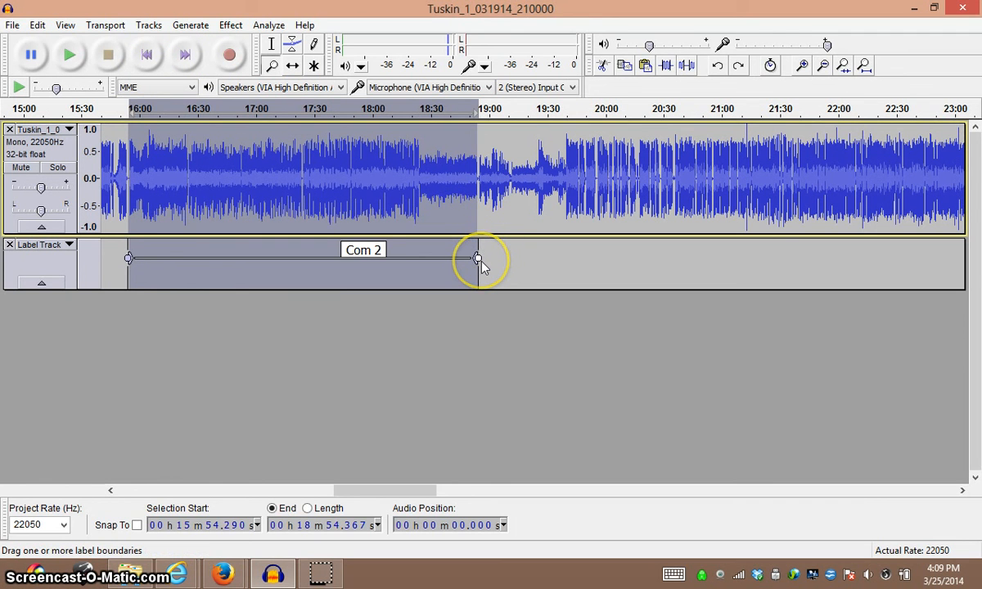
pyautogui.moveTo(480, 261)
pyautogui.mouseDown()
pyautogui.moveTo(521, 263)
pyautogui.moveTo(481, 264)
pyautogui.mouseUp()
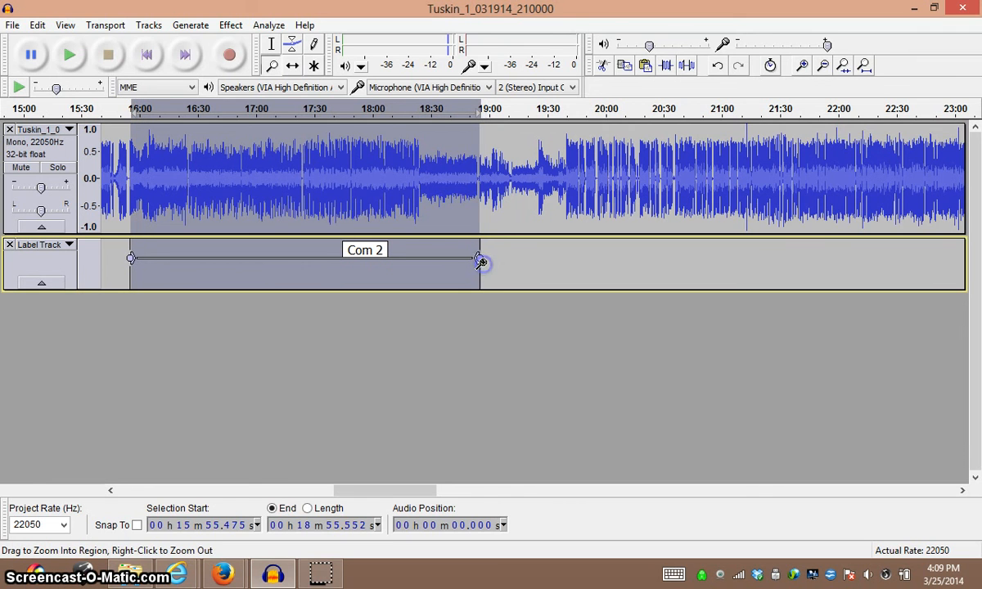